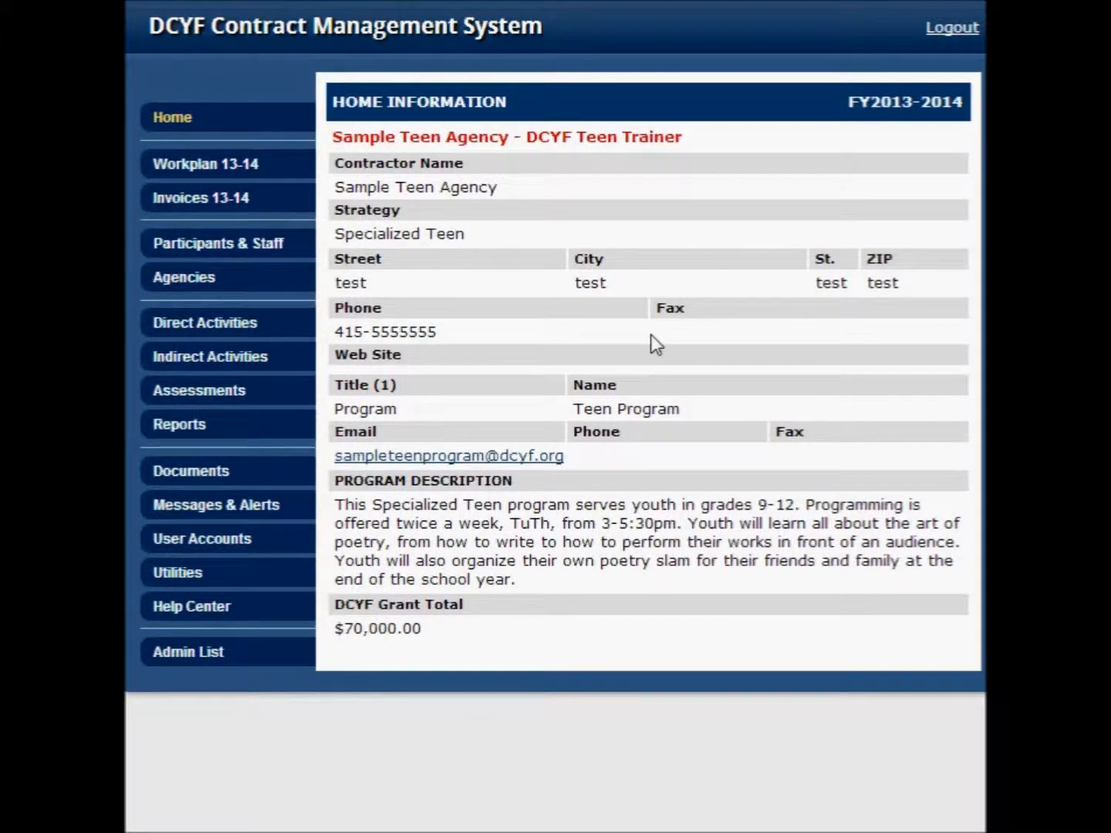
# Step: Create a new Workshop/Training/Meeting direct activity and name it "Sample Workshop"
pyautogui.click(293, 324)
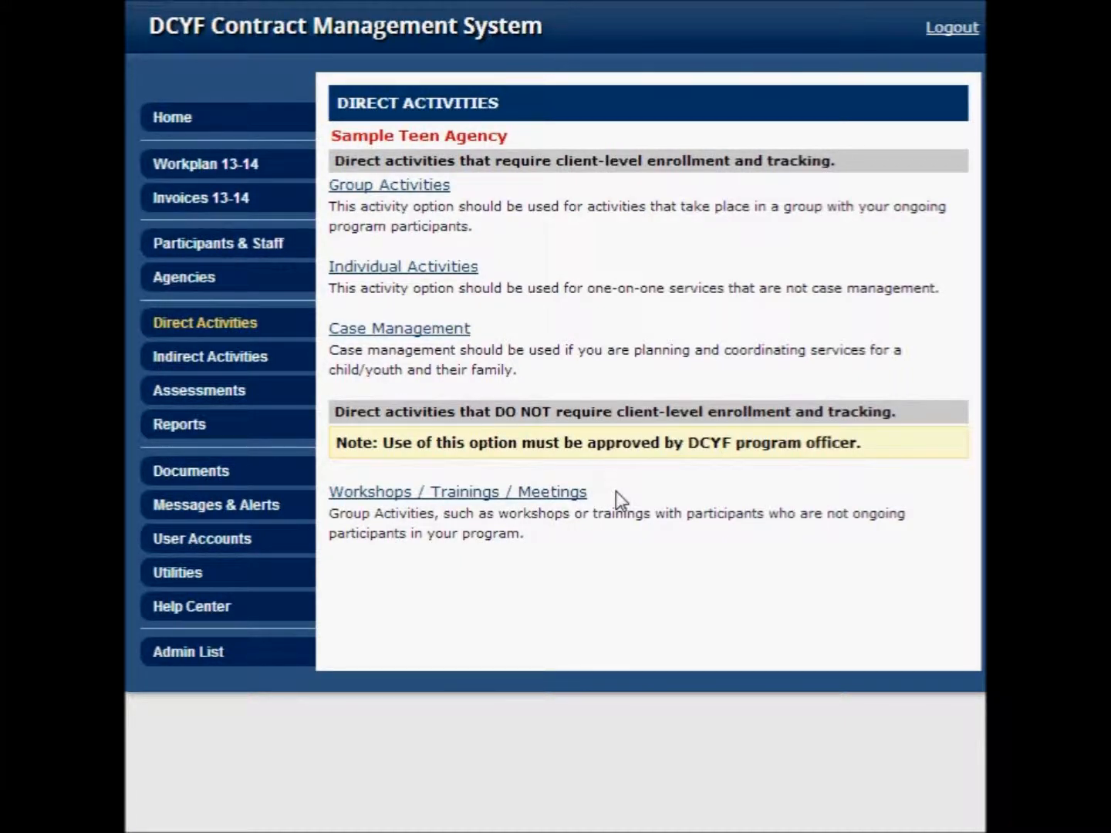
pyautogui.click(567, 502)
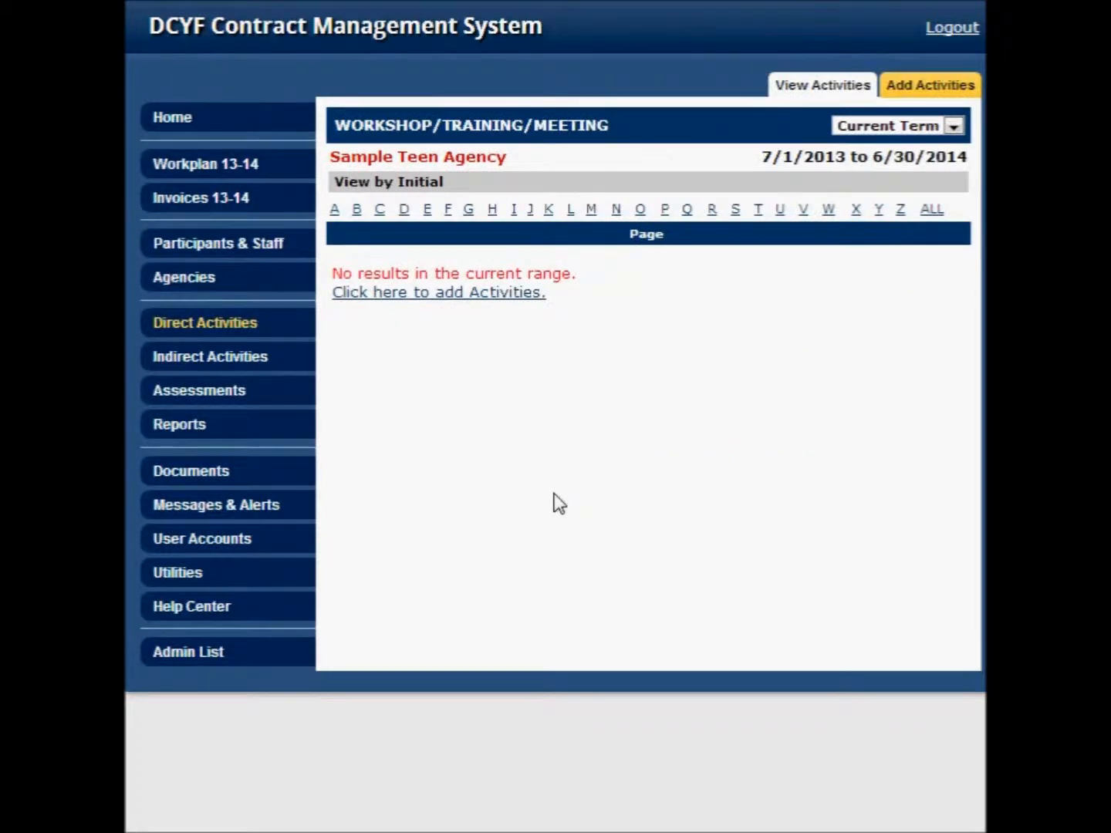
pyautogui.click(931, 94)
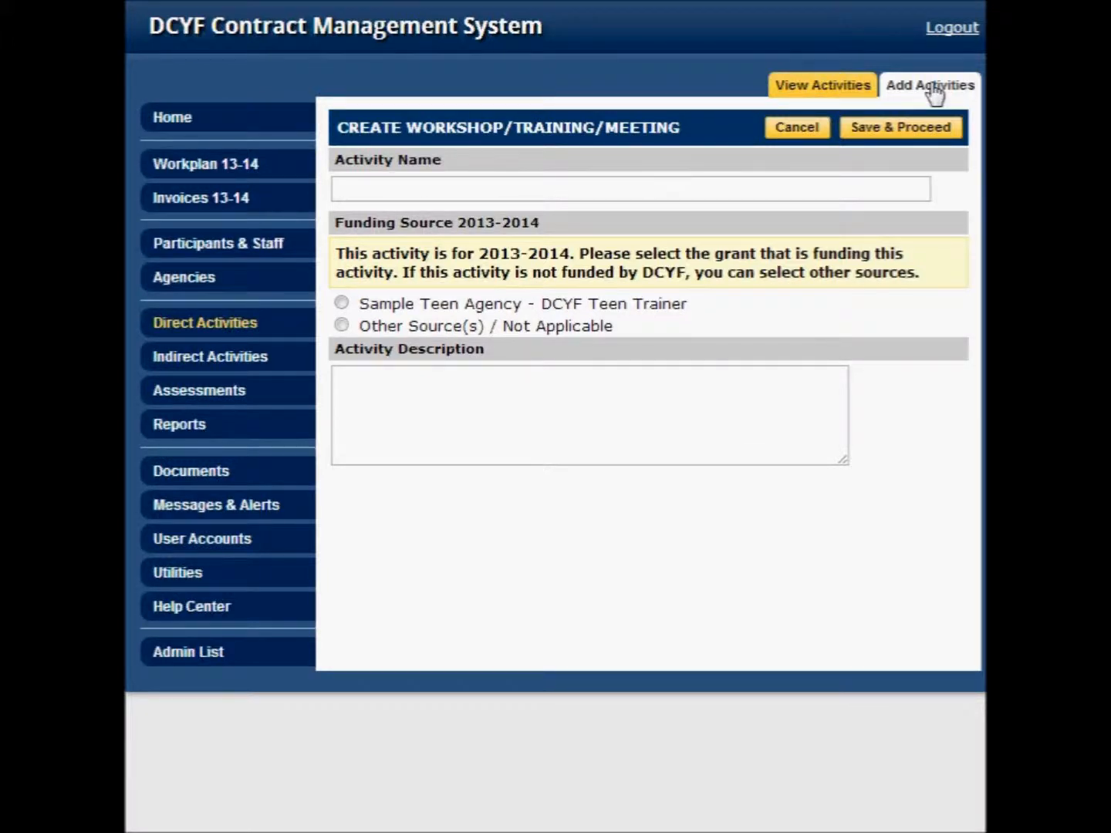
pyautogui.click(801, 187)
pyautogui.write('Sample Workshop')
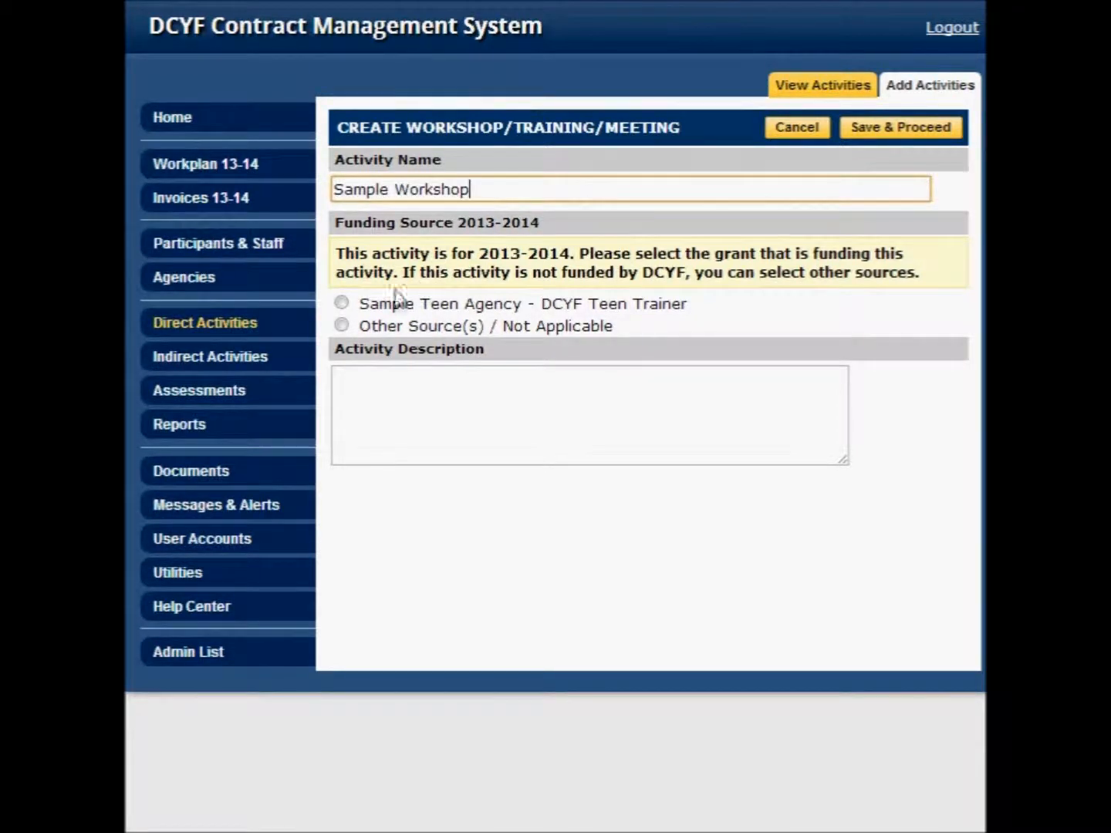
# Step: Fund the activity from Sample Teen Agency - DCYF Teen Trainer, enter the monthly poetry slam description, and save
pyautogui.click(341, 302)
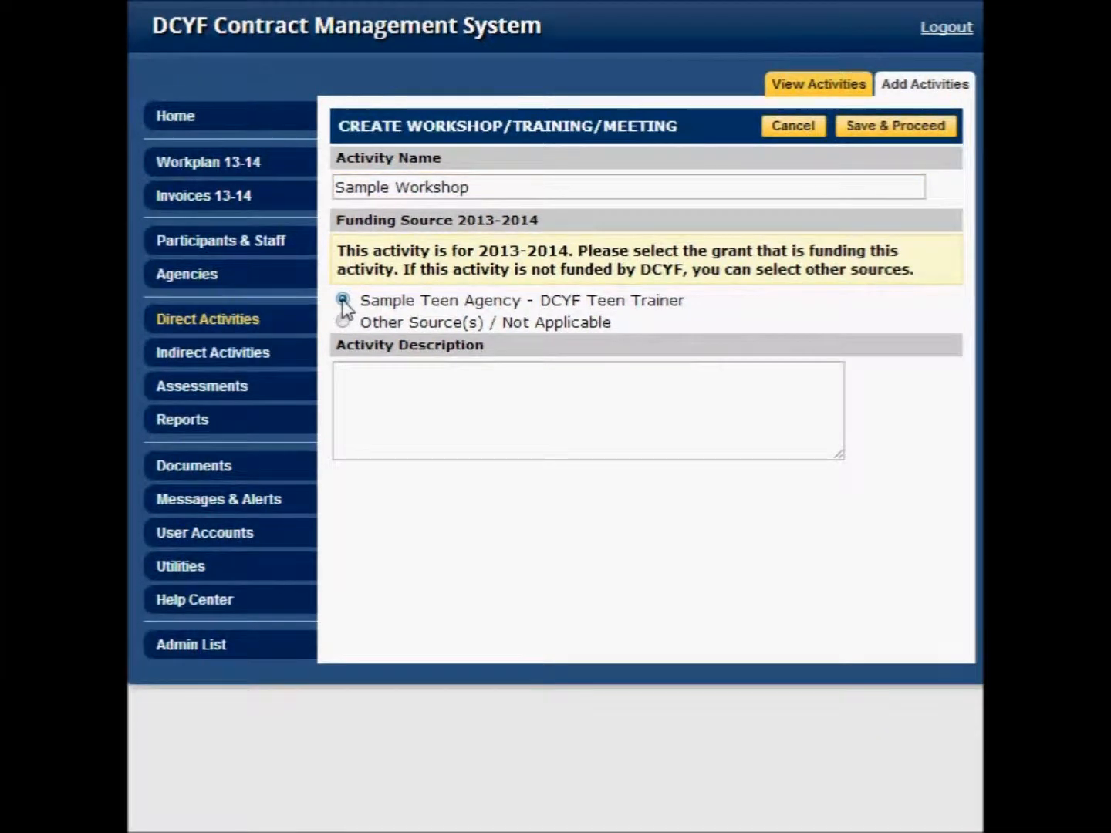
pyautogui.click(372, 399)
pyautogui.write('Our core youth will hold monthly poetry slams for their family and peers. Some of the youth in attendance drop in on our activity every so often, and some have been coming to the poetry slams for years.')
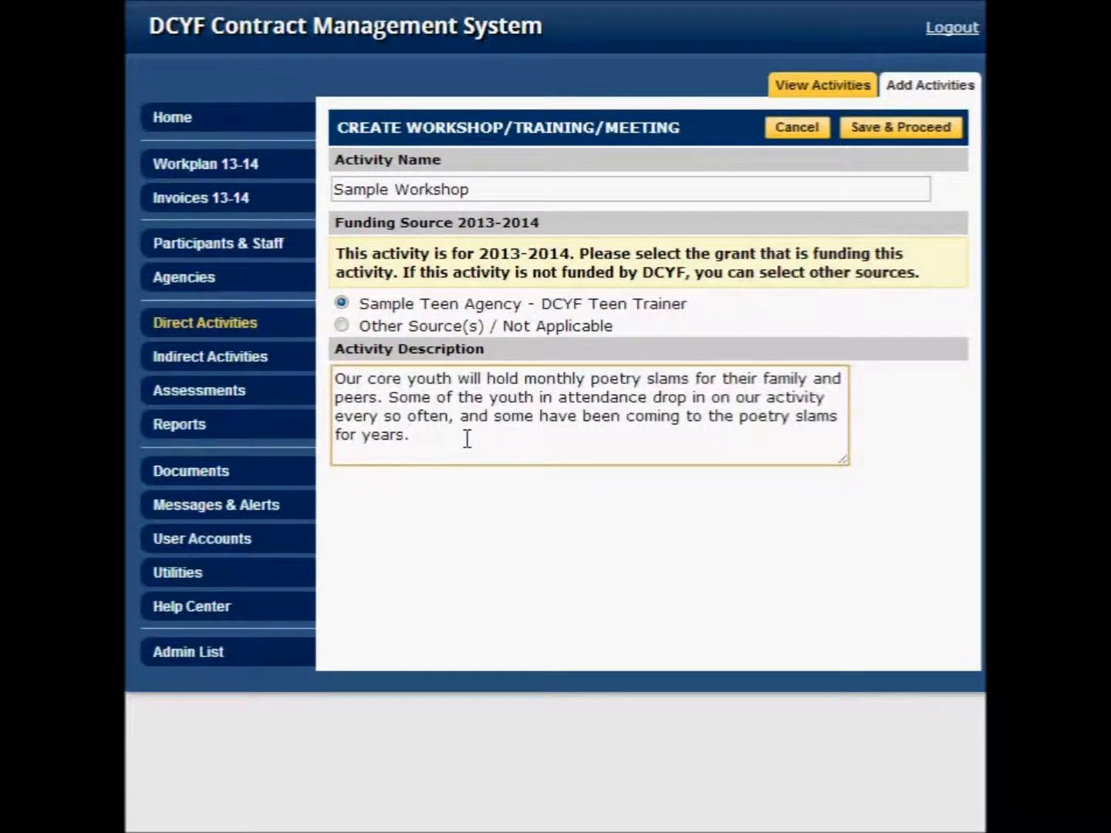
pyautogui.click(886, 129)
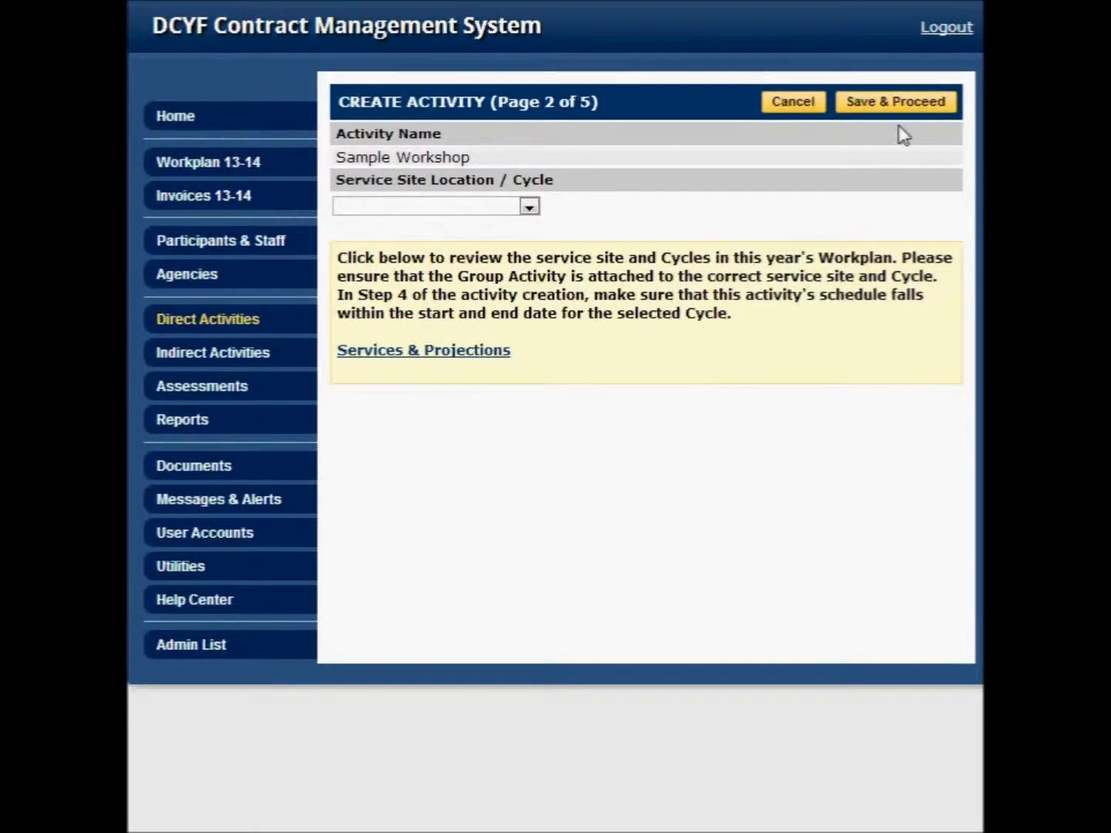
# Step: Set the service site and cycle to CBO (123 market) SY1314 and the category to Arts, Music and Cultural Activities (ART), saving both
pyautogui.click(528, 206)
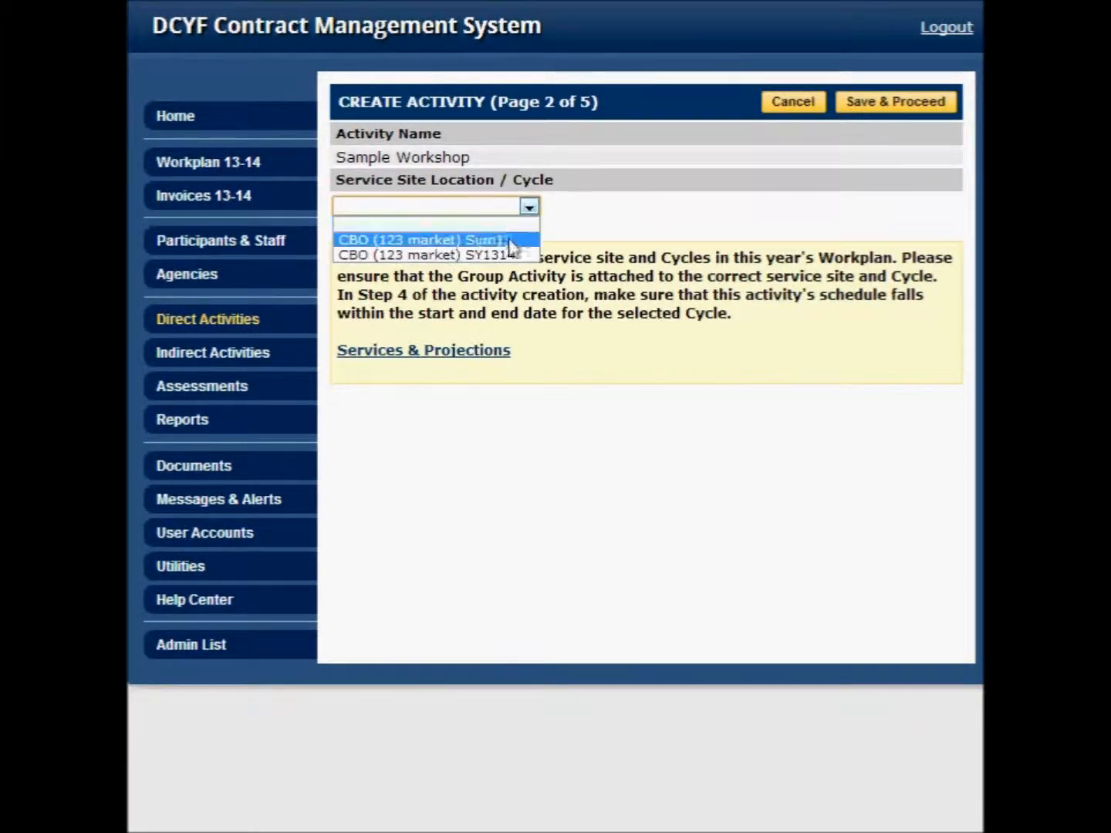
pyautogui.click(508, 258)
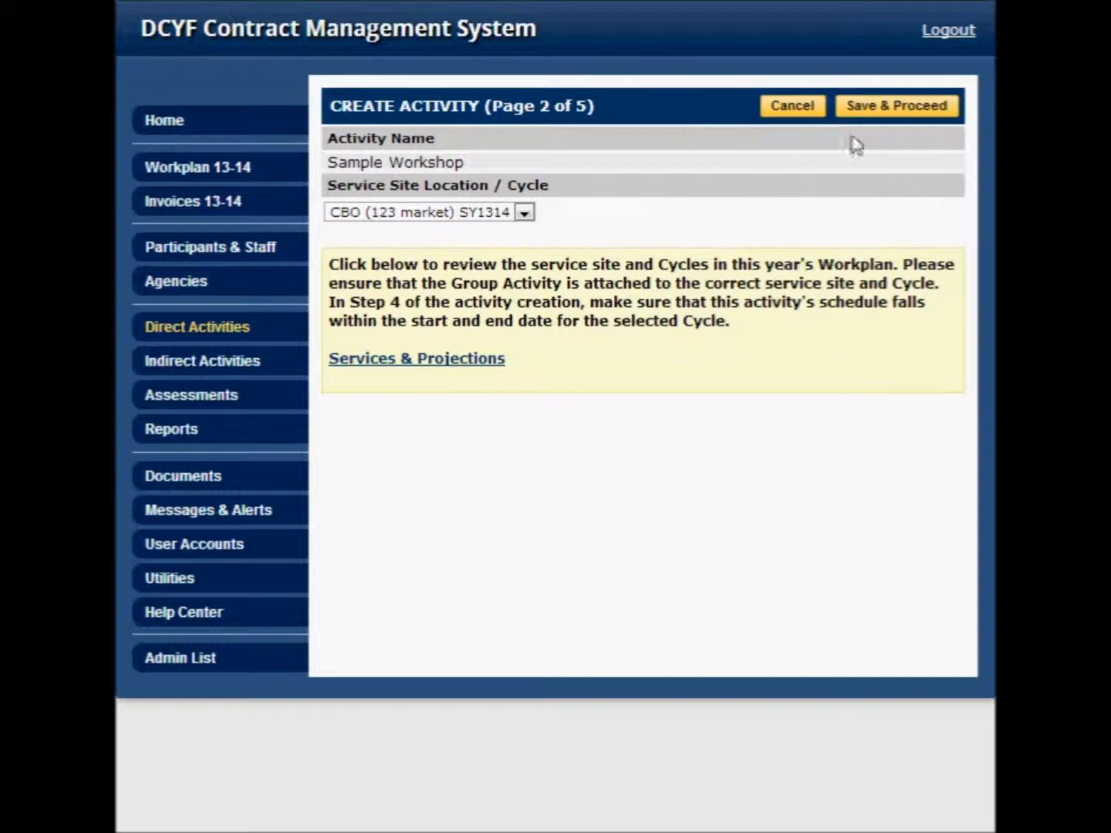
pyautogui.click(879, 113)
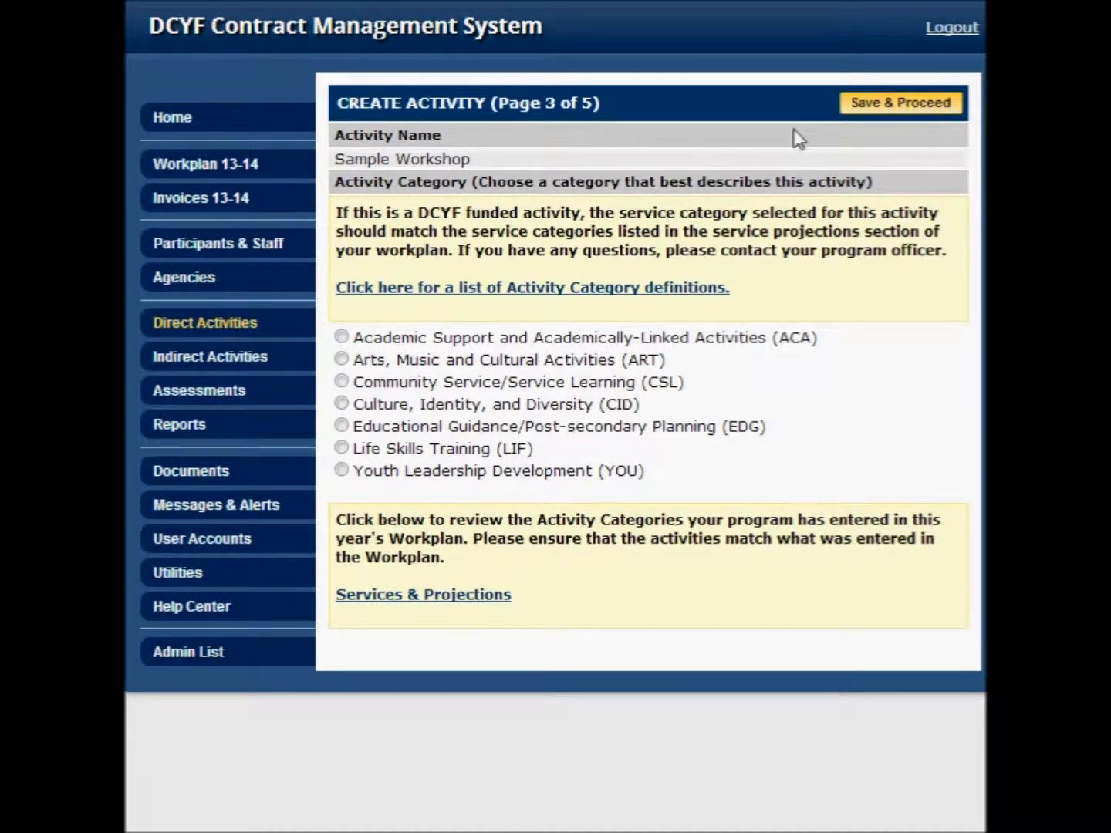
pyautogui.click(344, 359)
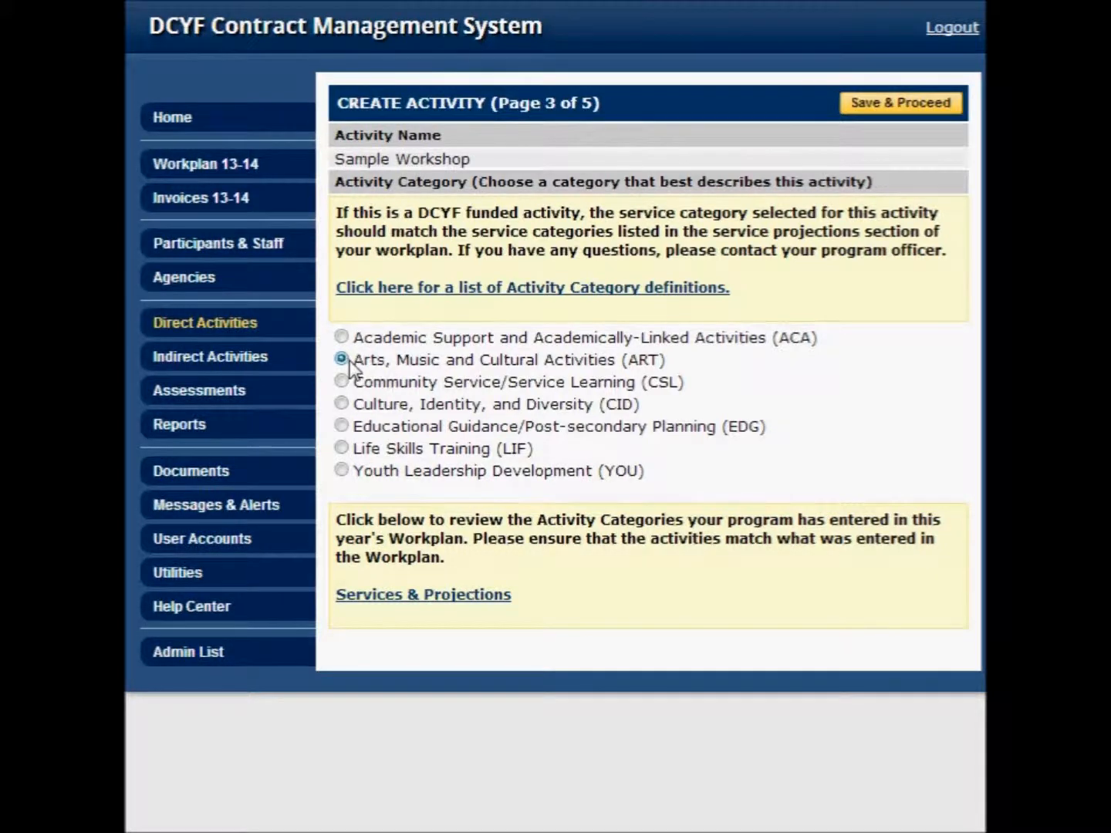
pyautogui.click(868, 108)
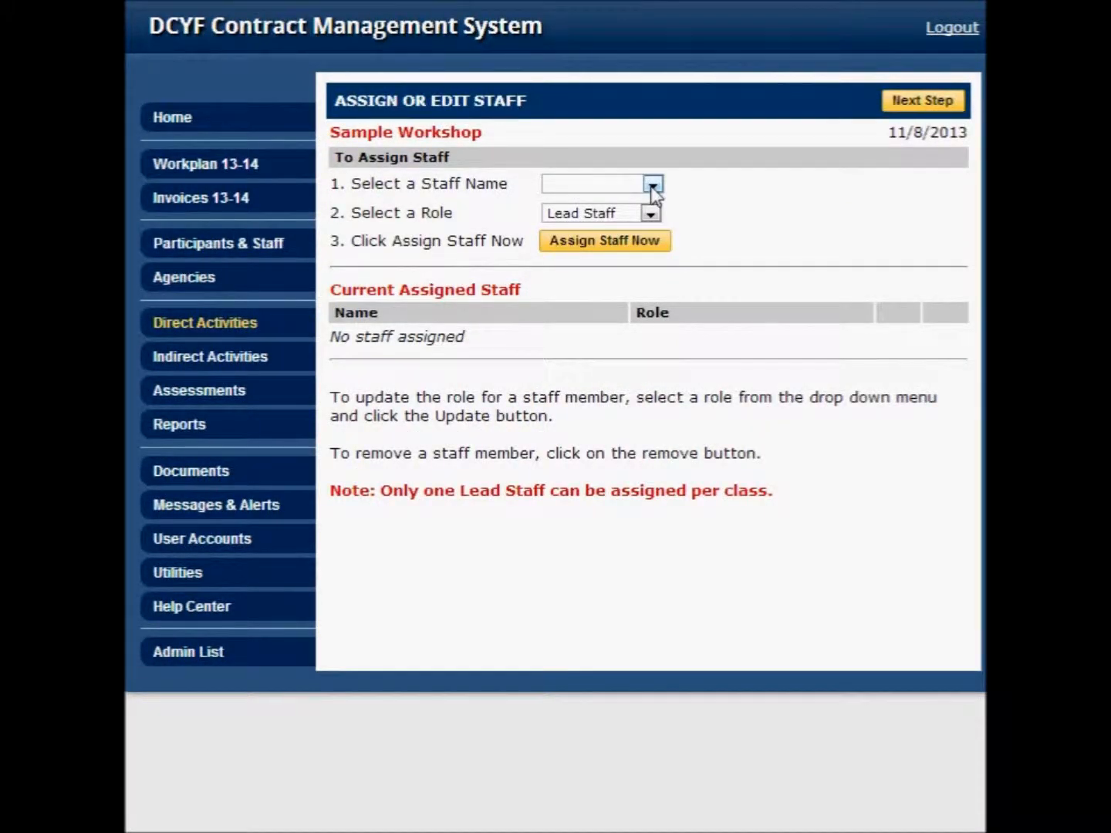
# Step: Assign the teacher to Sample Workshop as Lead Staff and finish the staff assignment
pyautogui.click(653, 186)
pyautogui.click(637, 218)
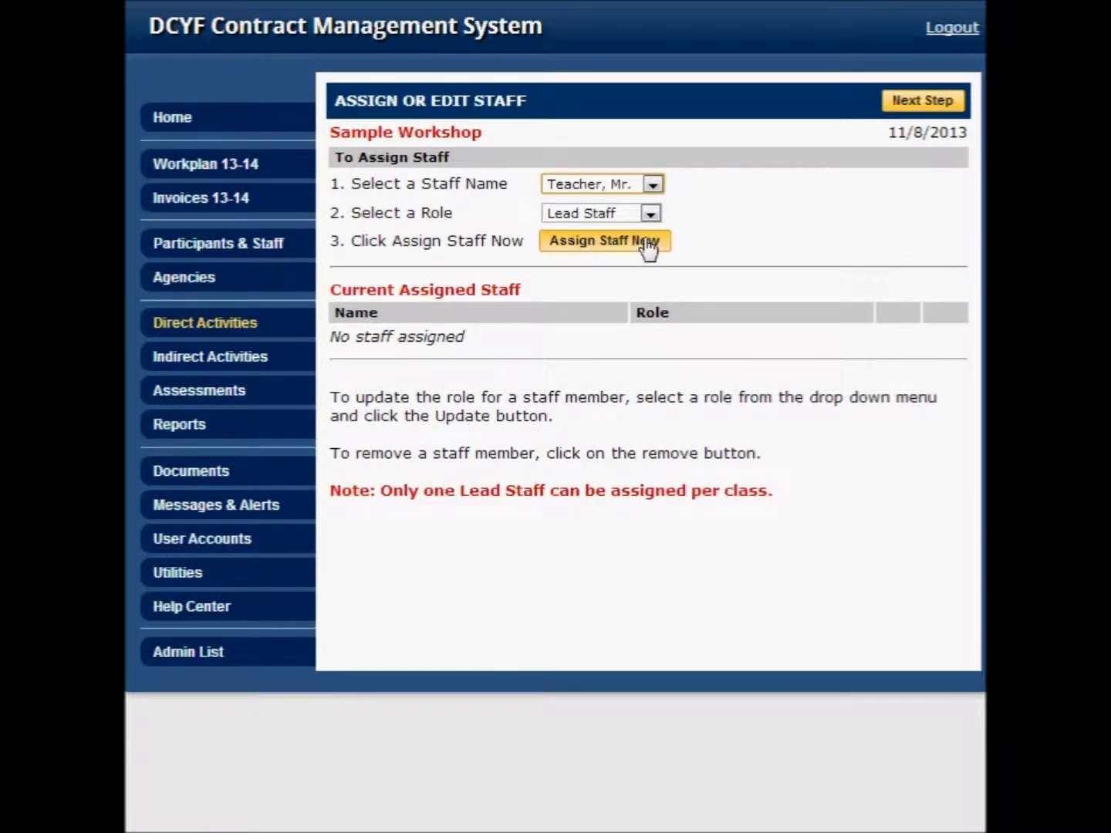
pyautogui.click(647, 242)
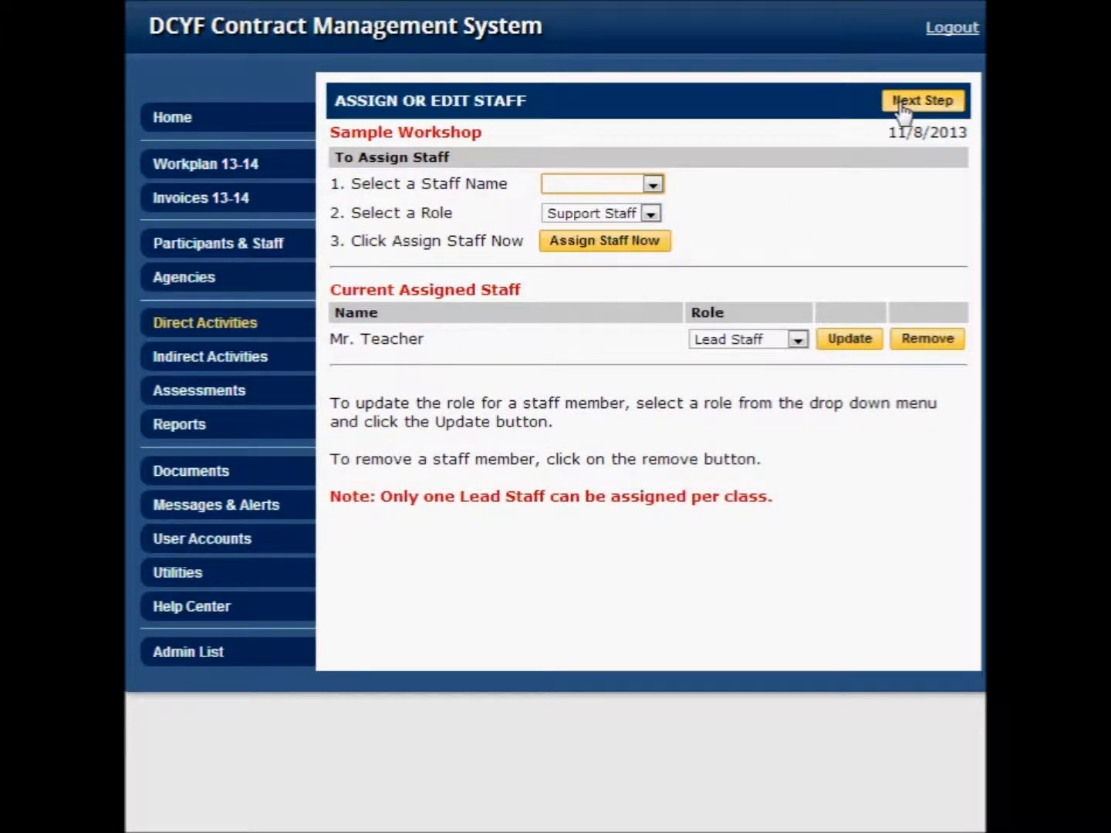
pyautogui.click(930, 103)
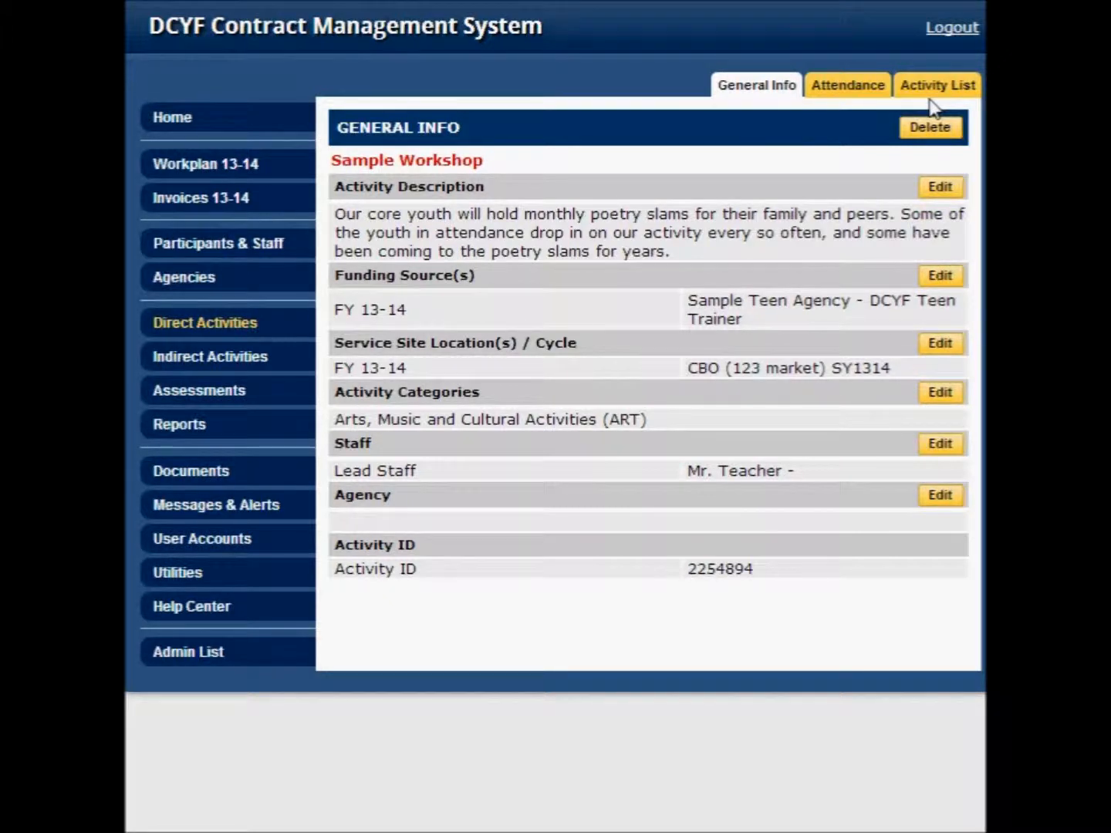
# Step: Add an attendance record to Sample Workshop dated 11/1/2013 with 60 minutes of time spent
pyautogui.click(853, 94)
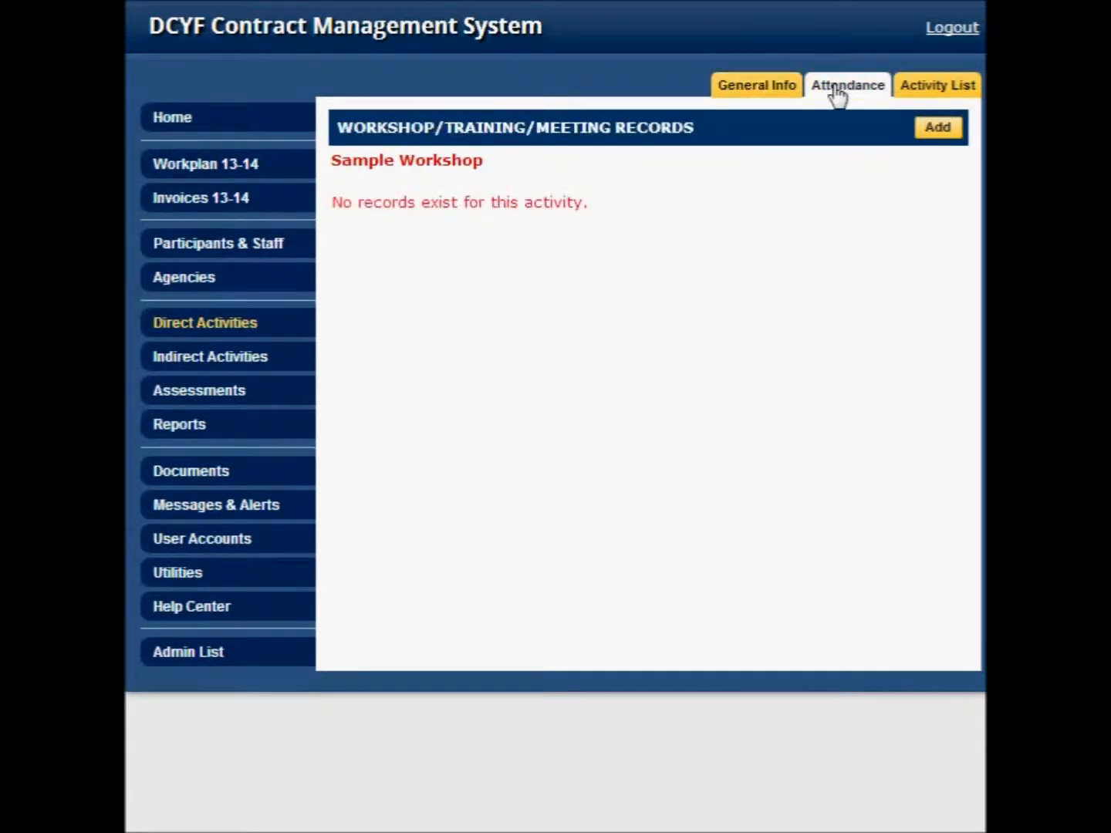
pyautogui.click(938, 127)
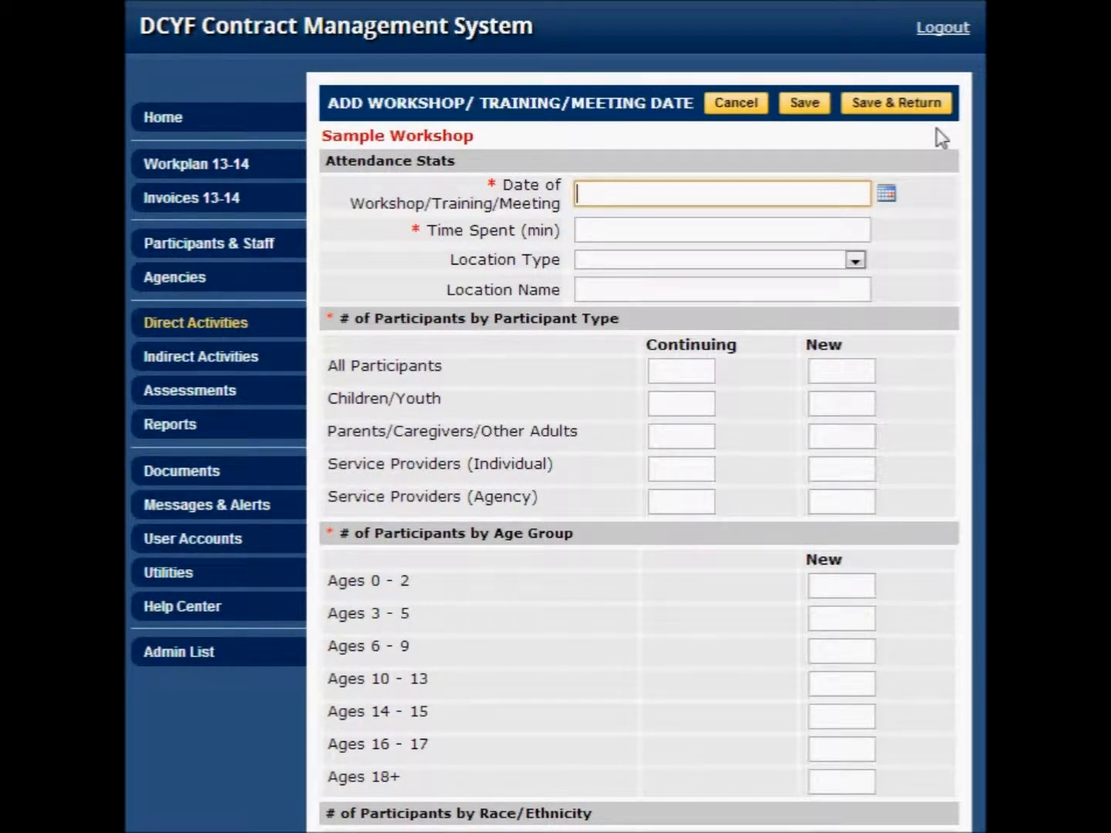
pyautogui.click(931, 128)
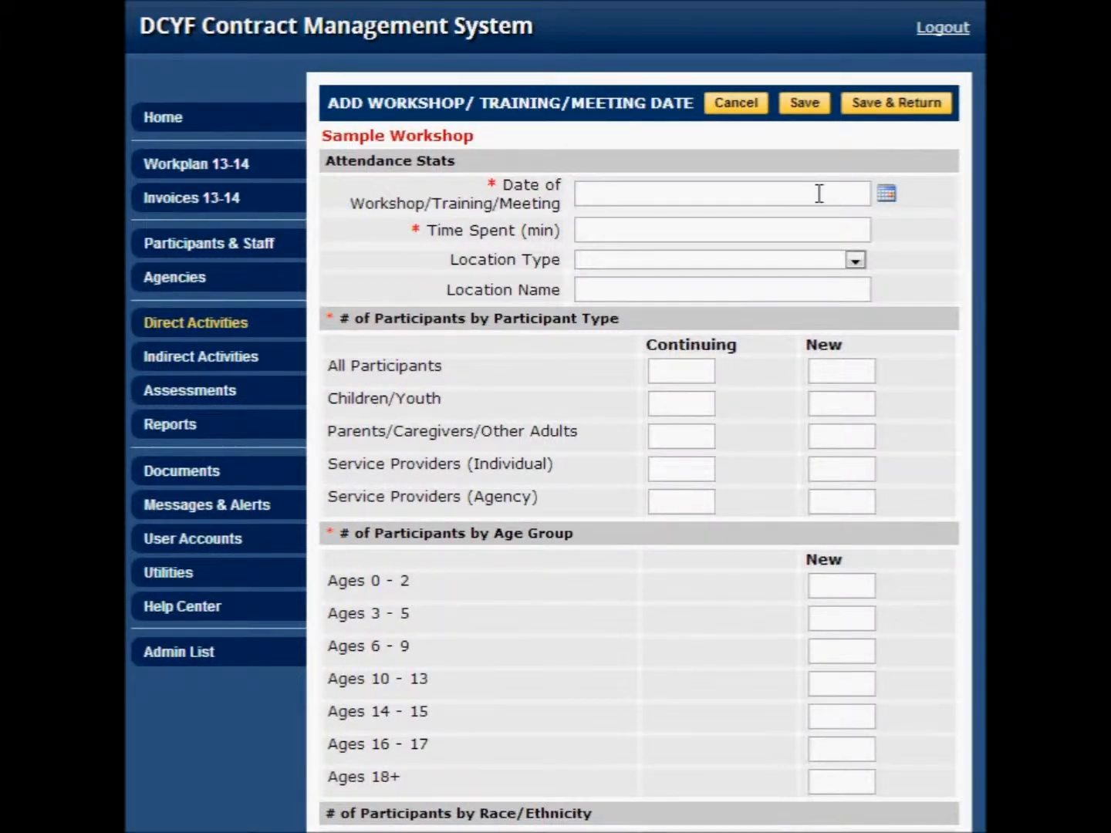
pyautogui.click(686, 231)
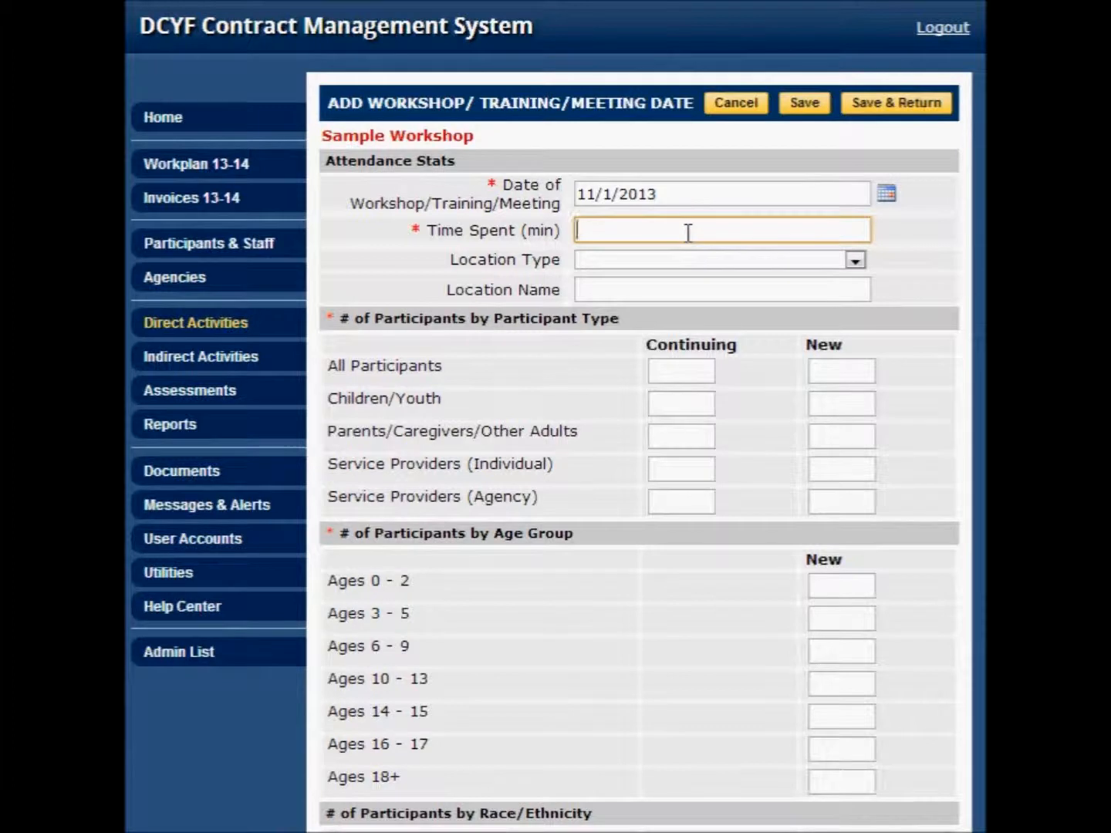
pyautogui.write('60')
# Step: Set the location type to Non-profit's owned or leased space (not faith-based) and enter the DCYF office as the location name
pyautogui.click(676, 262)
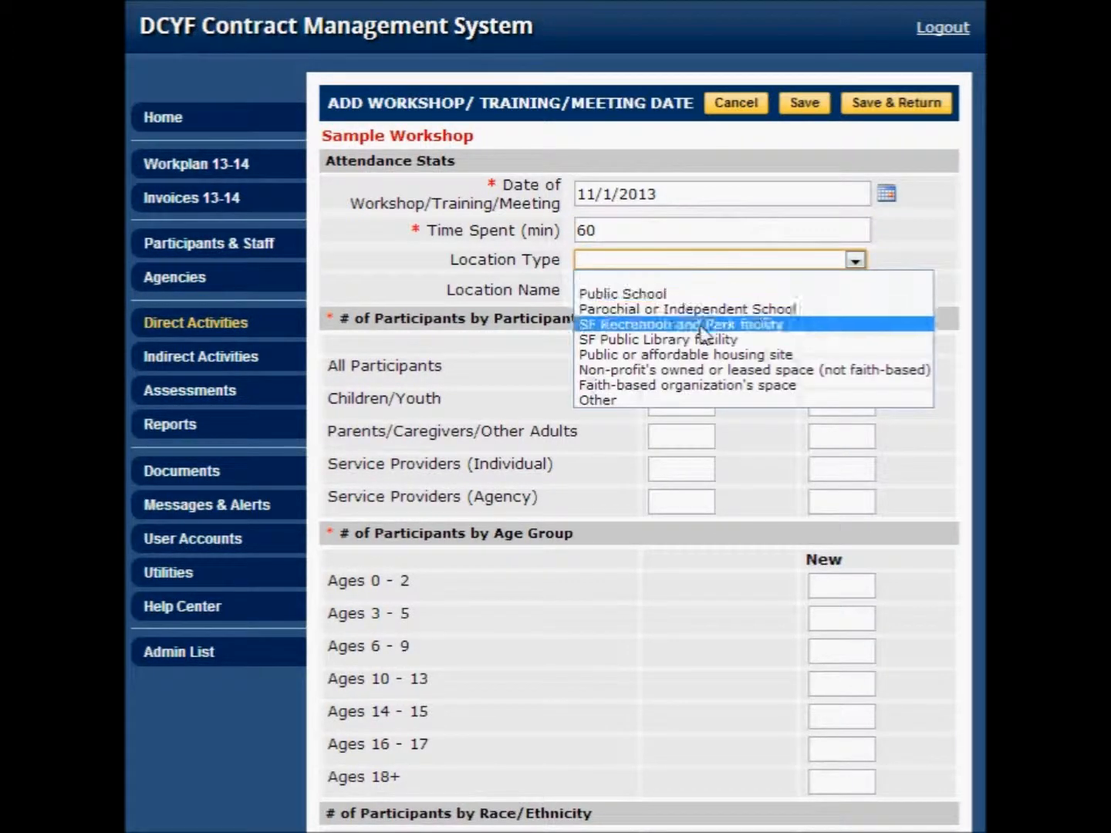
pyautogui.click(711, 371)
pyautogui.click(644, 289)
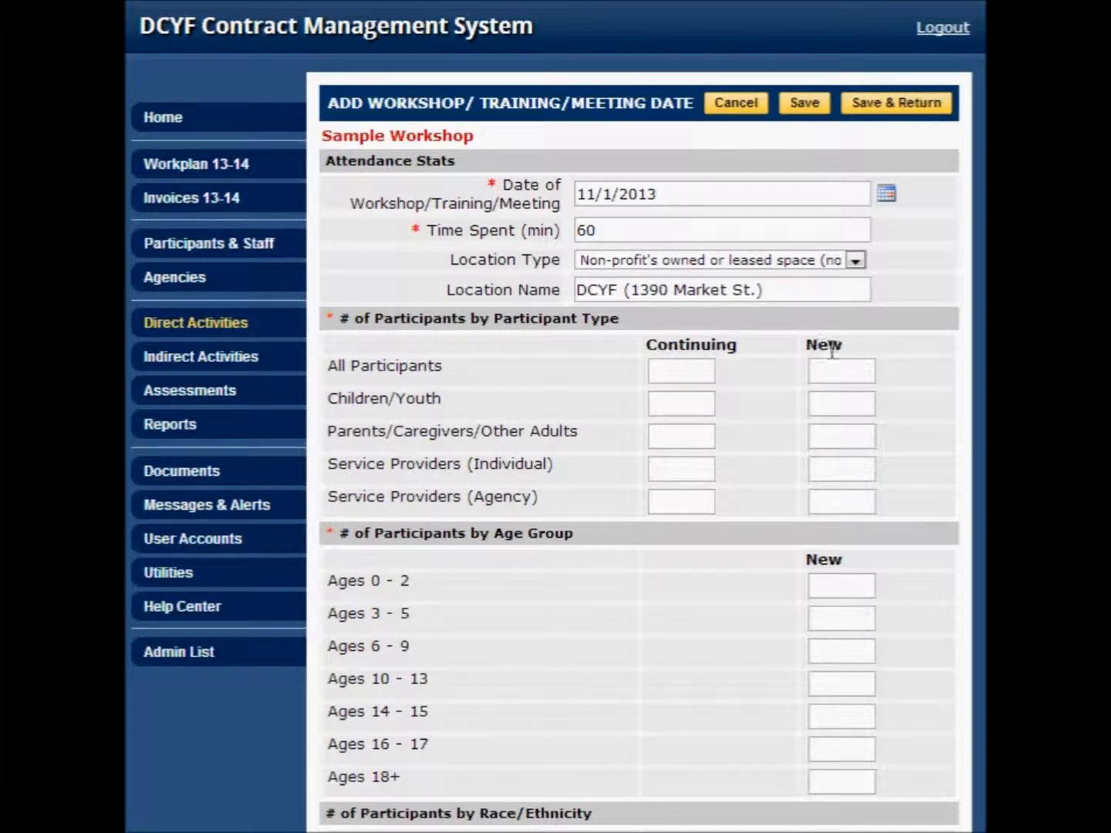
# Step: Enter the continuing participants: 10 in total, 7 children/youth, 3 parents/caregivers/other adults, and 0 for both individual and agency service providers
pyautogui.click(685, 375)
pyautogui.write('10')
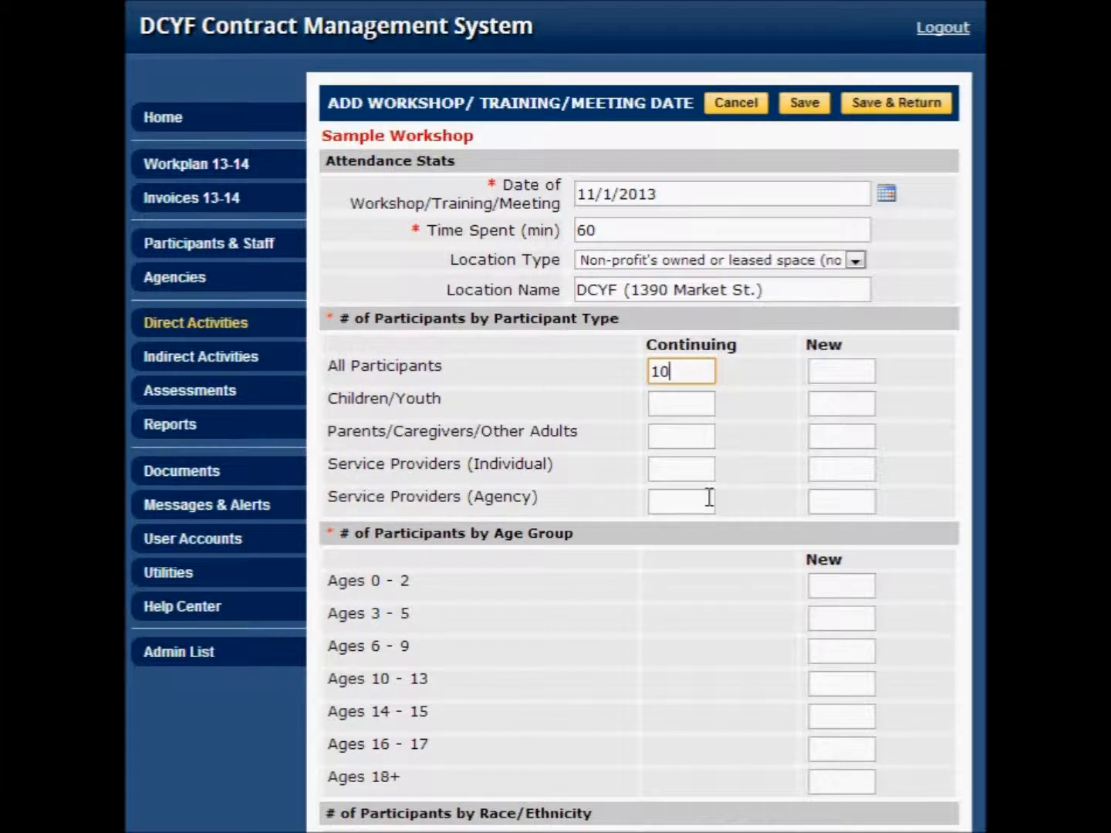
pyautogui.press('Tab')
pyautogui.write('7')
pyautogui.press('Tab')
pyautogui.write('3')
pyautogui.press('Tab')
pyautogui.write('0')
pyautogui.press('Tab')
pyautogui.write('0')
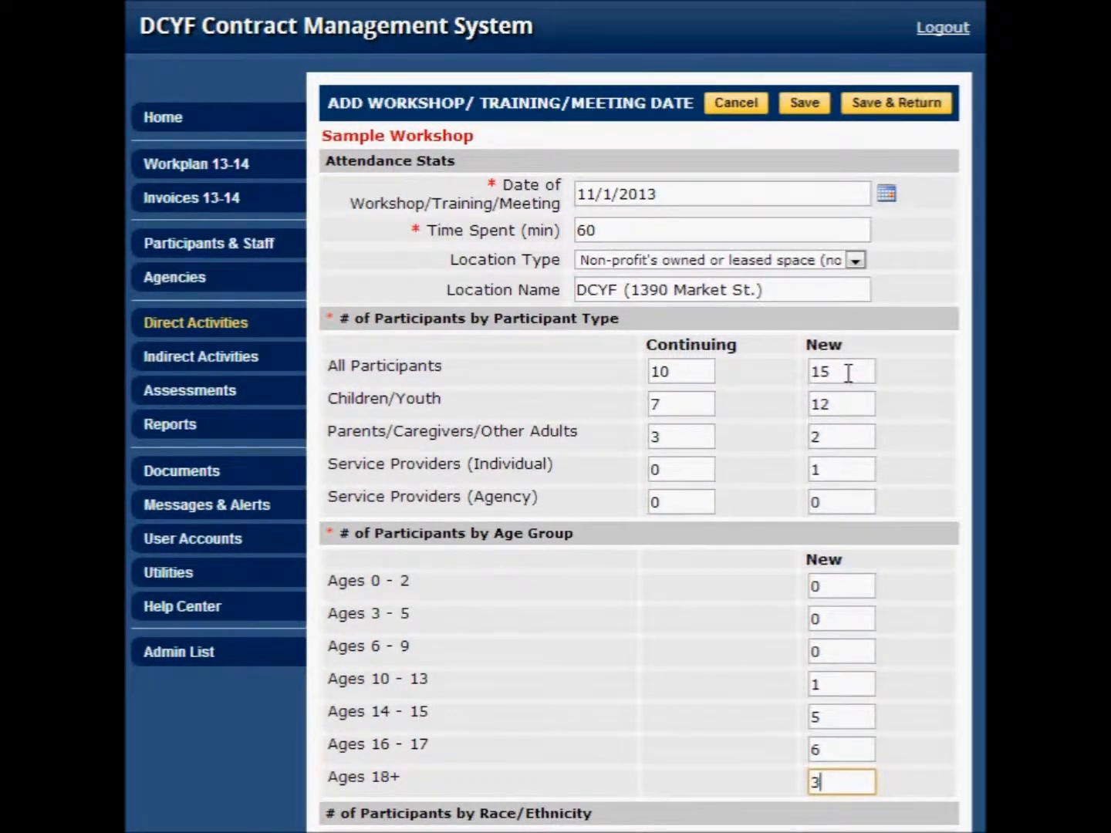
# Step: Check the race/ethnicity and ZIP code sections, then save the workshop attendance record and close it
pyautogui.scroll(-8, 856, 372)
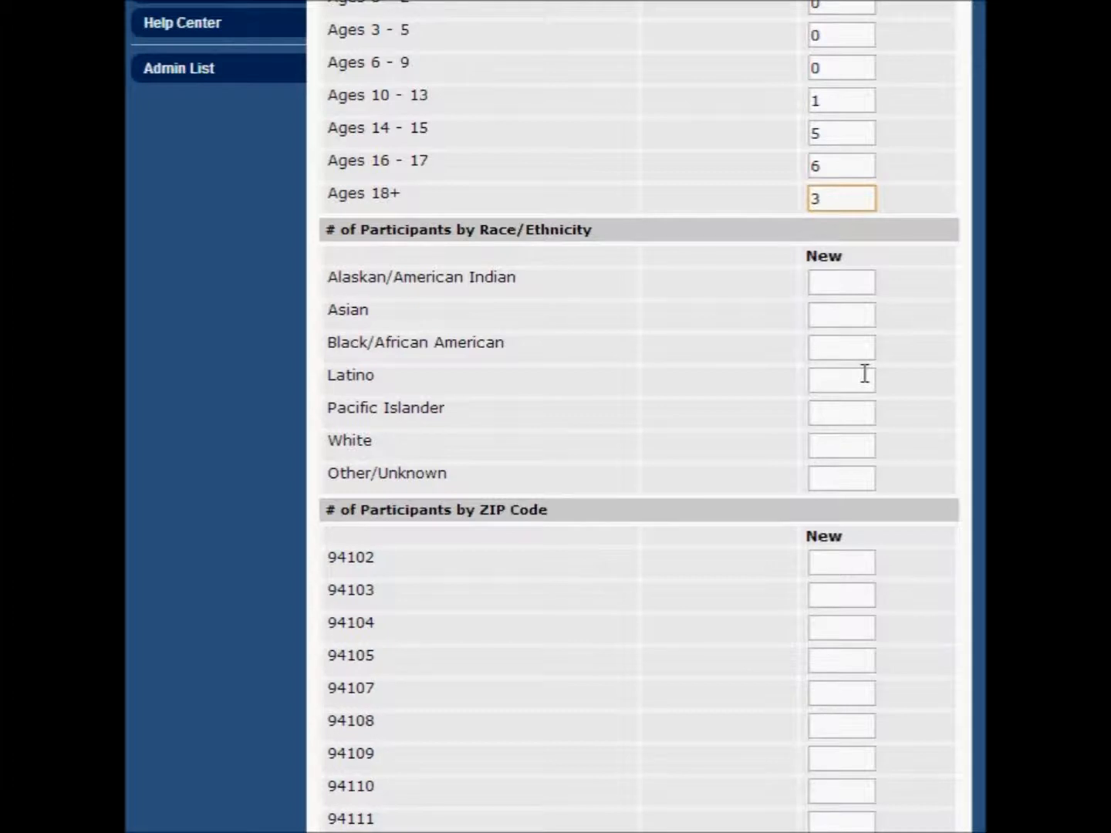
pyautogui.click(863, 405)
pyautogui.scroll(-1, 864, 340)
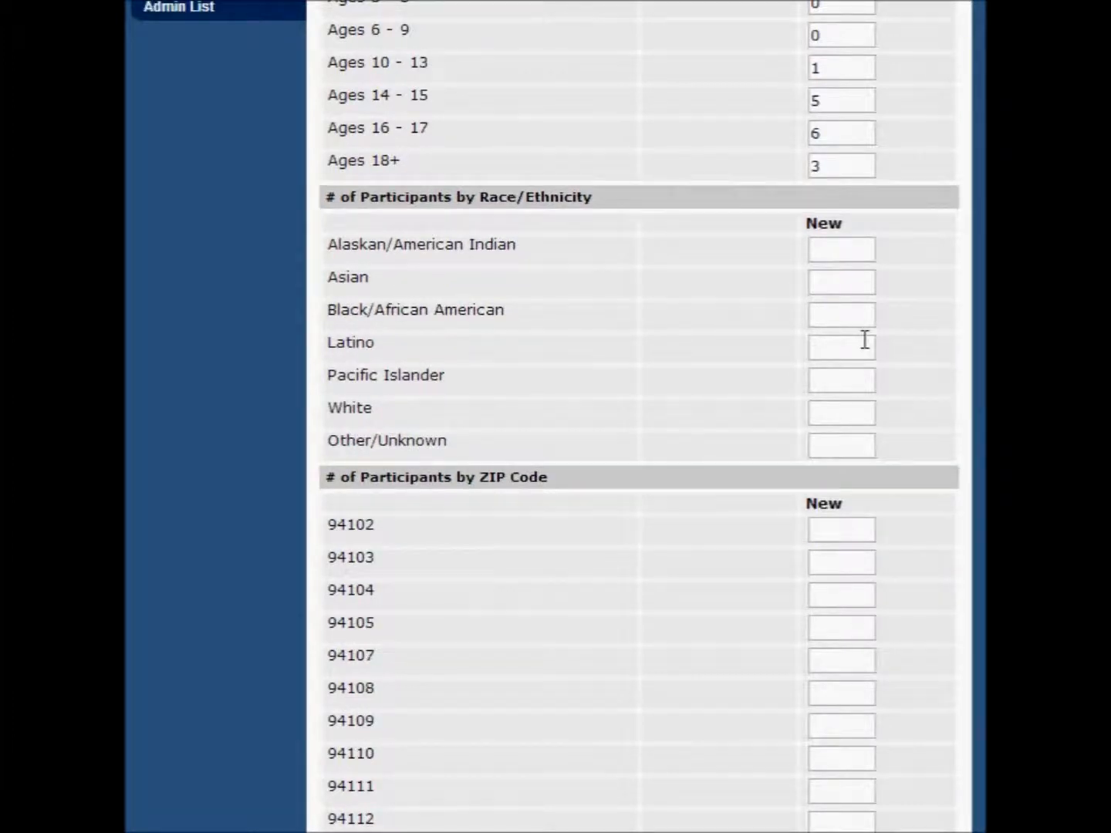
pyautogui.scroll(10, 864, 341)
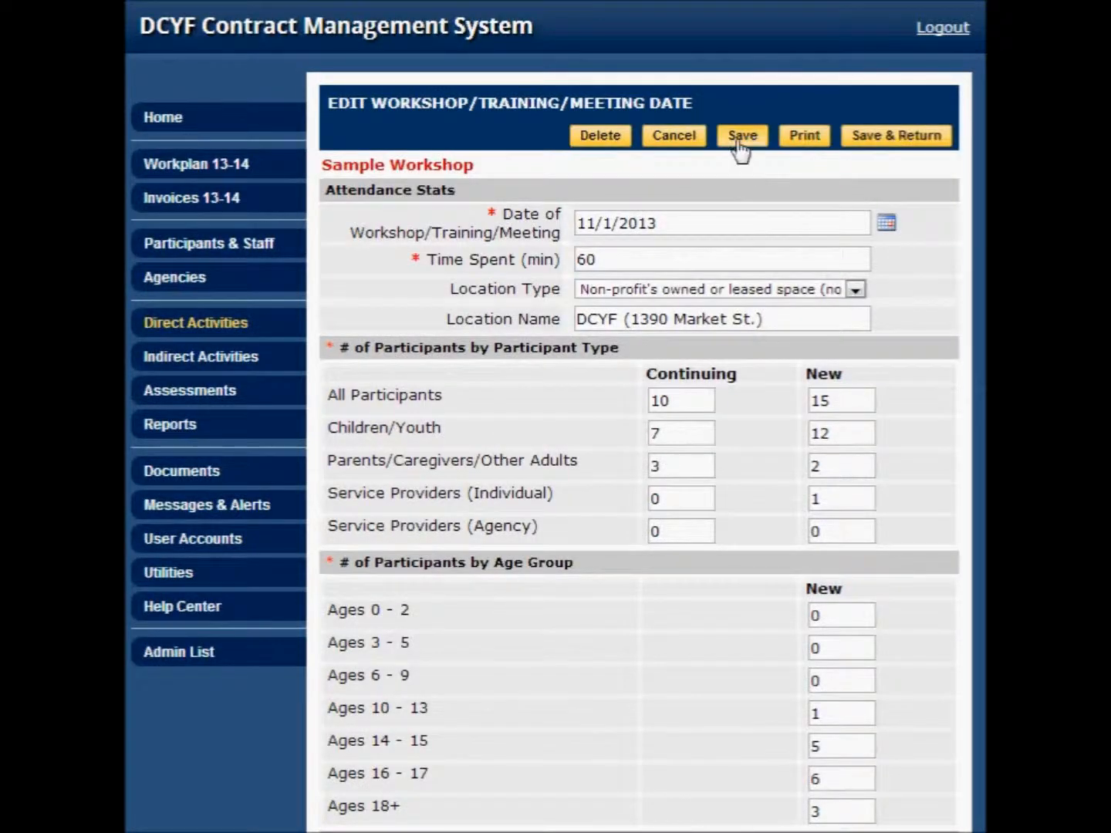
pyautogui.click(896, 137)
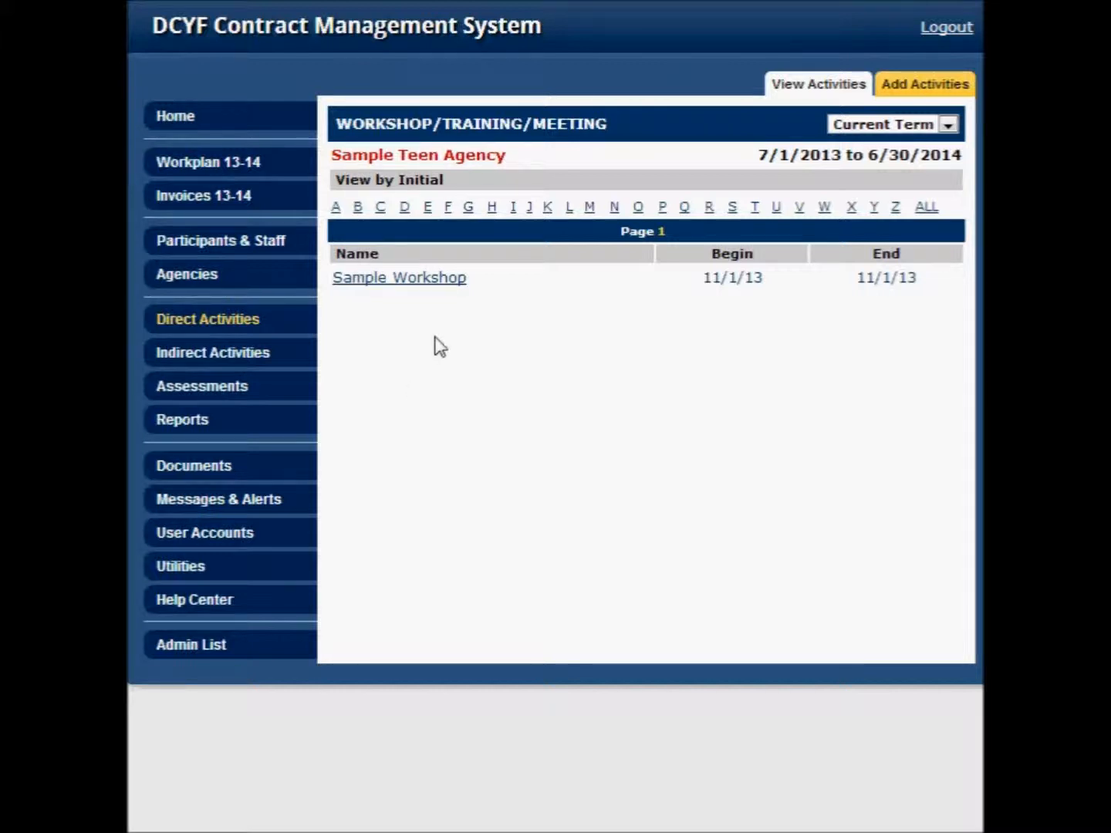
# Step: Reopen Sample Workshop from the activity list and view its attendance records
pyautogui.click(429, 284)
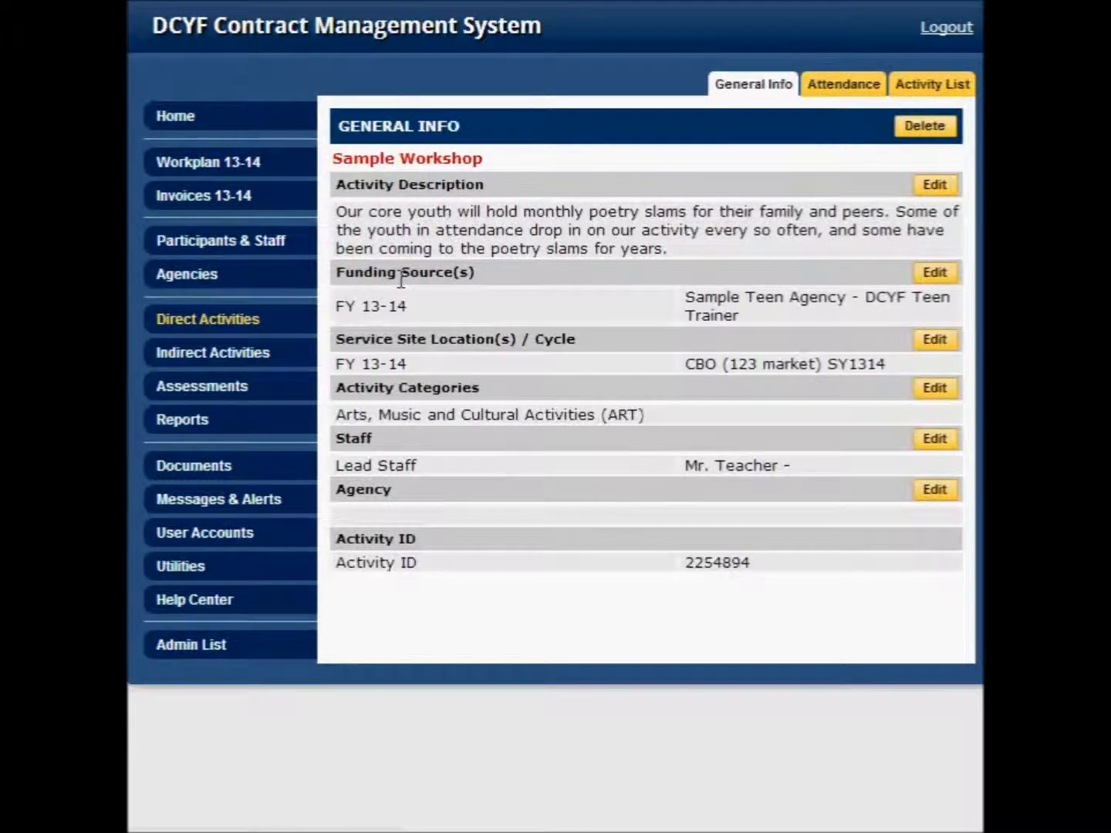
pyautogui.click(843, 91)
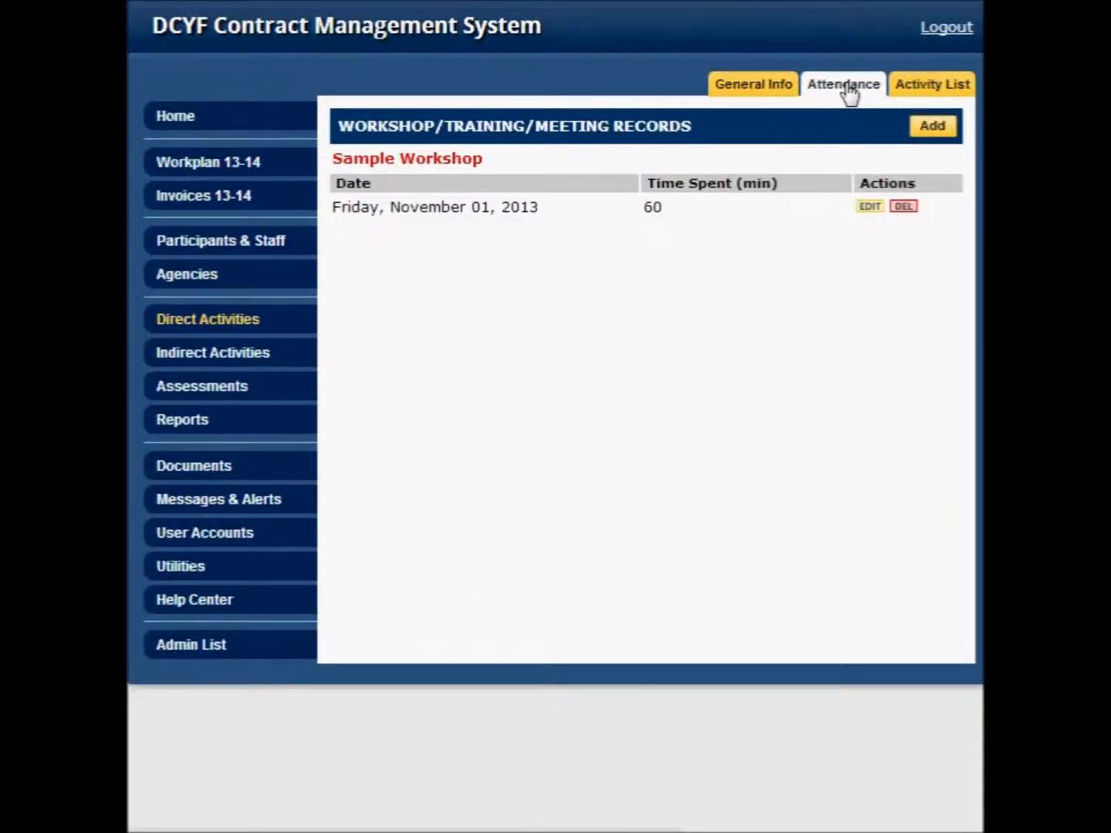